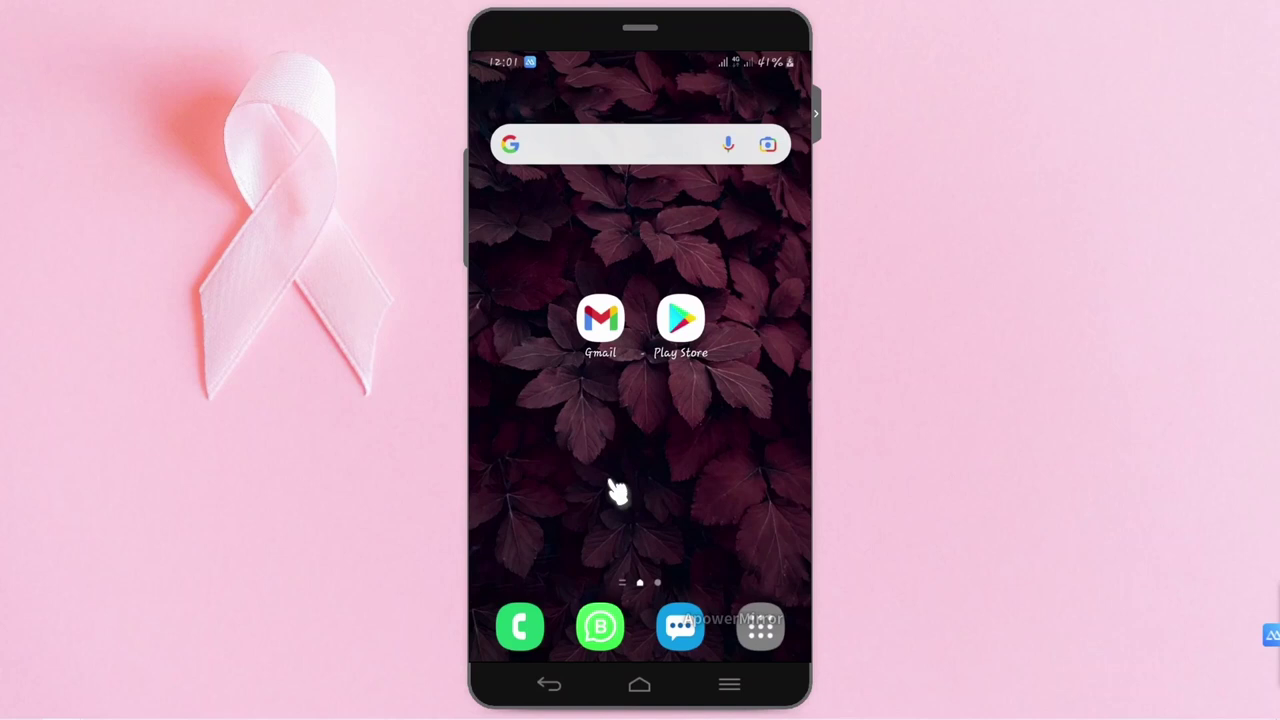
- Open the Android app drawer from the Apps icon in the dock
{"action": "left_click", "coordinate": [763, 628]}
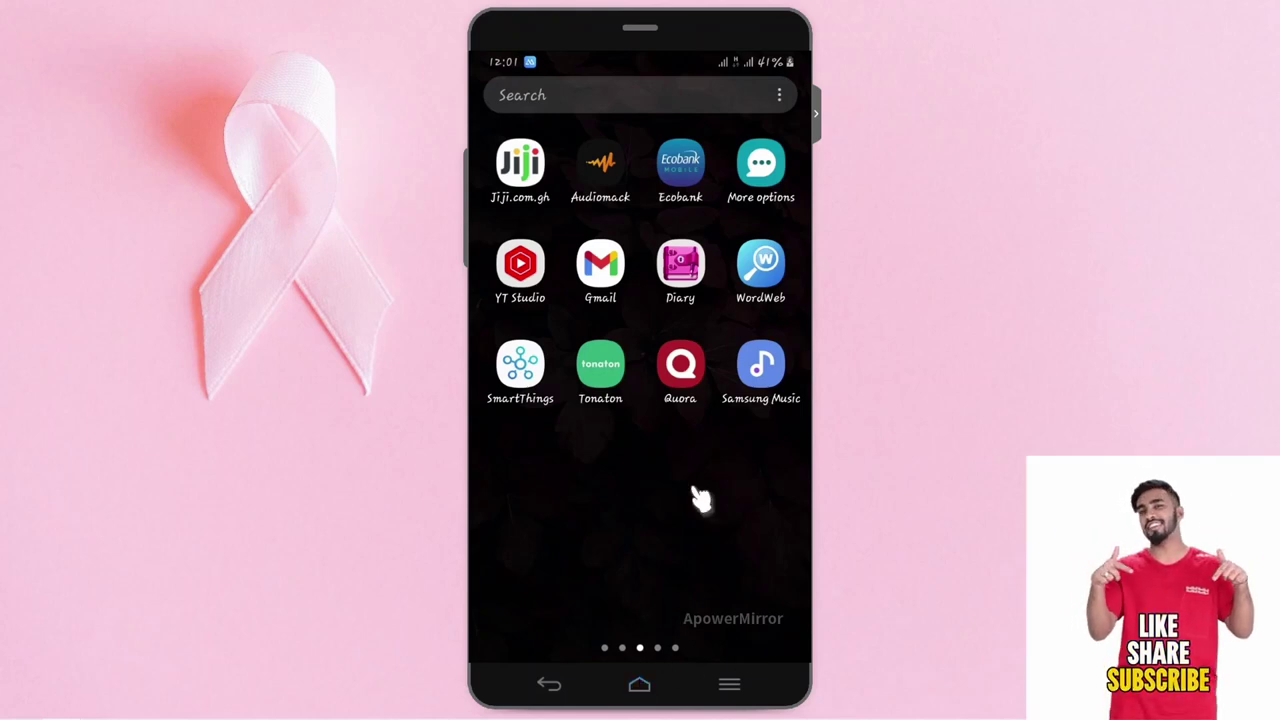
- Return to the home screen and bring up Gmail's Play Store page showing it installed
{"action": "left_click", "coordinate": [638, 684]}
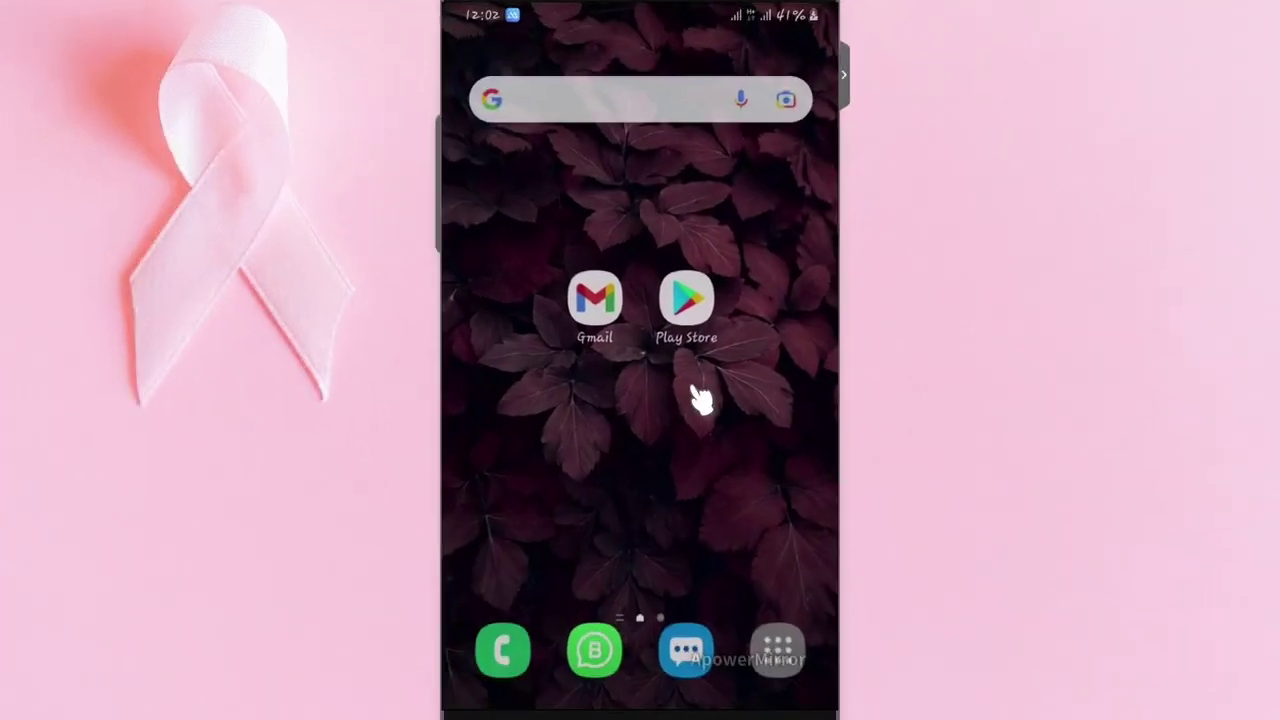
{"action": "left_click", "coordinate": [690, 315]}
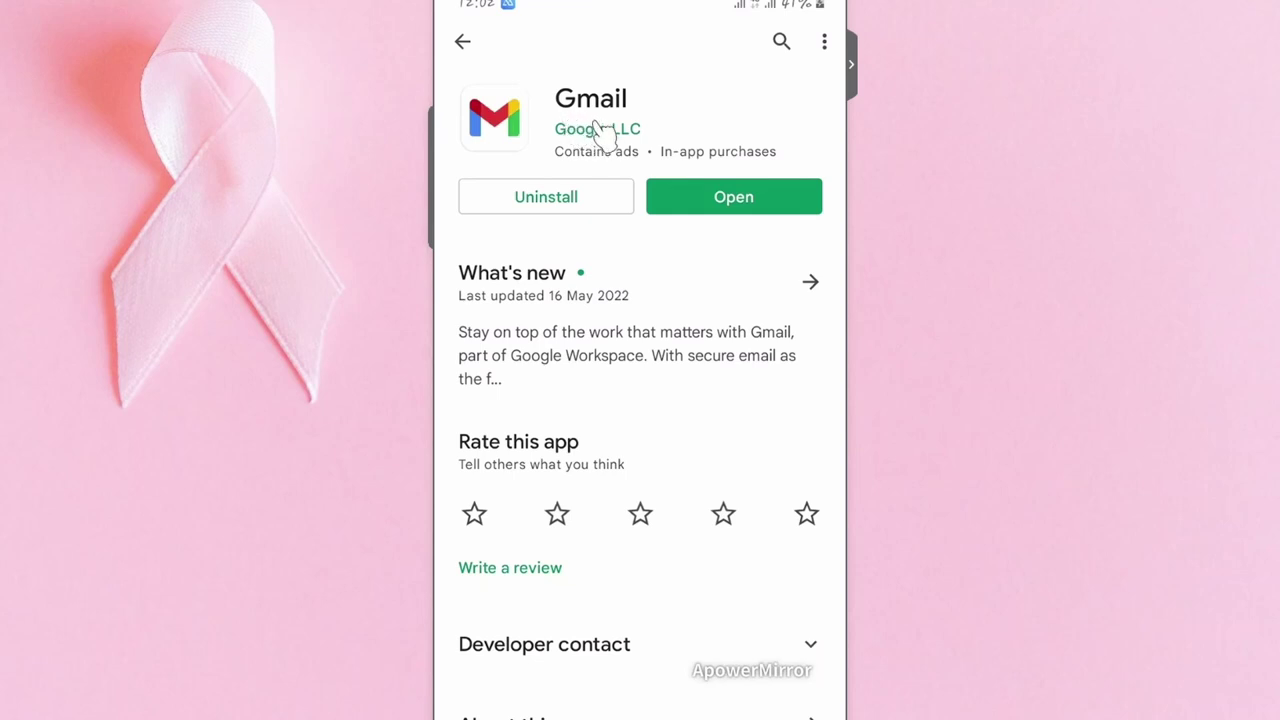
- Launch Gmail from the Play Store and show the profile avatar's Google account menu
{"action": "left_click", "coordinate": [731, 199]}
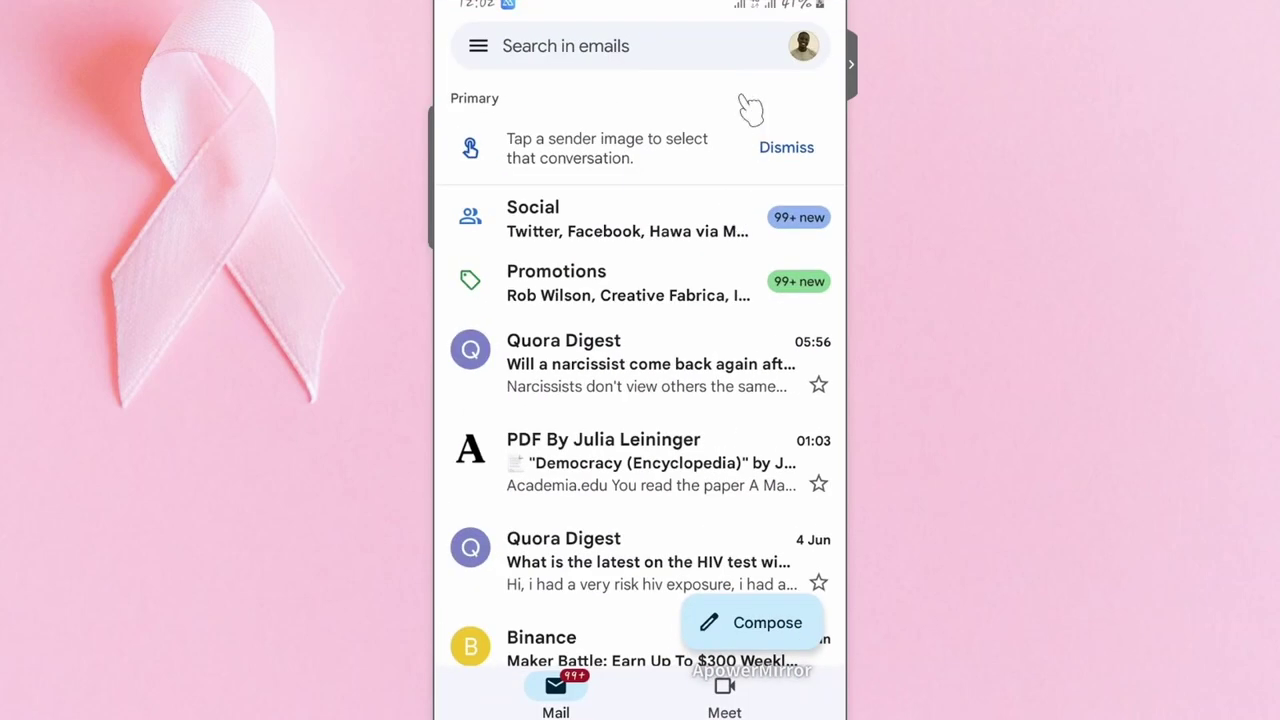
{"action": "left_click", "coordinate": [805, 47]}
{"action": "left_click", "coordinate": [805, 47]}
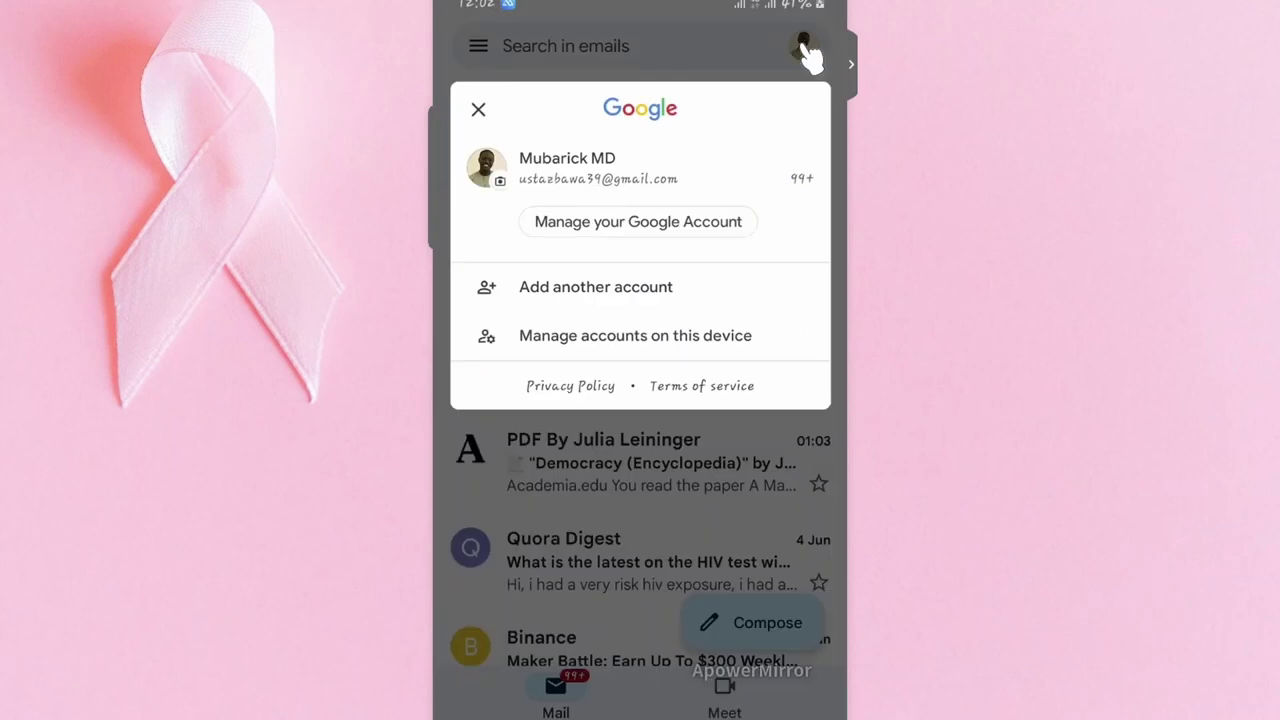
- Go to Manage your Google Account and switch to its Security tab
{"action": "left_click", "coordinate": [605, 228]}
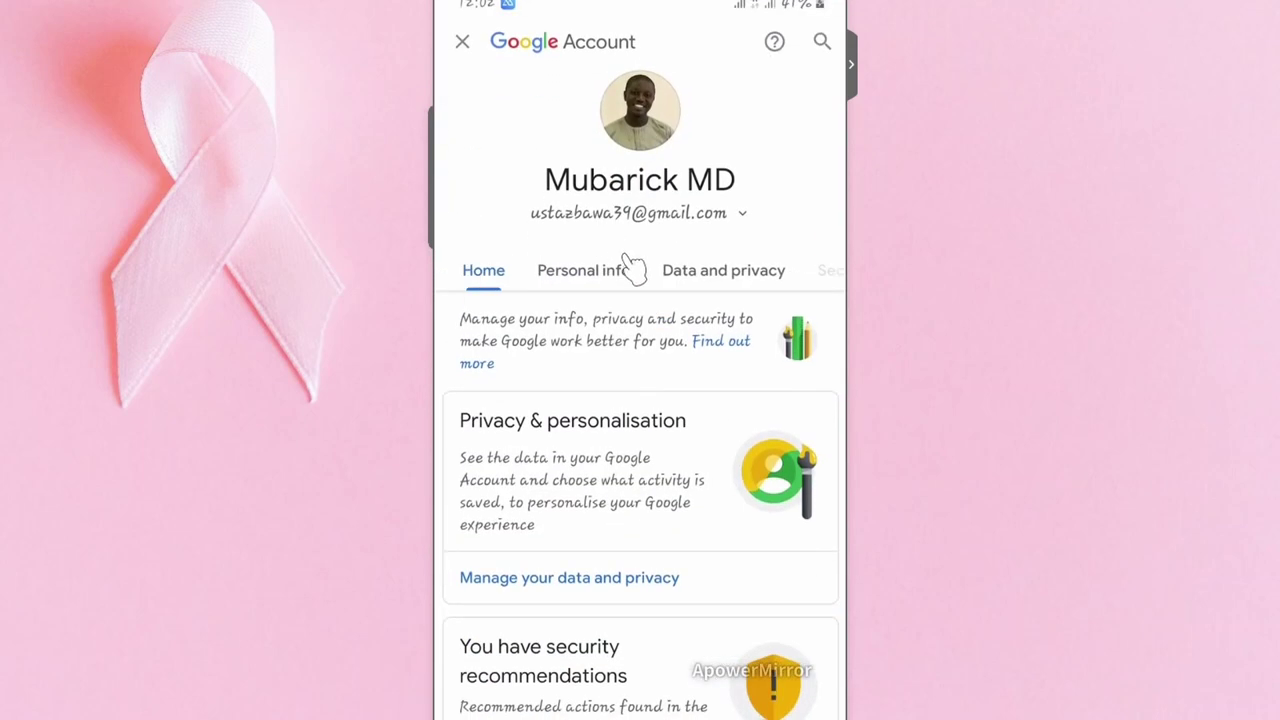
{"action": "scroll", "coordinate": [633, 268], "scroll_direction": "right", "scroll_amount": 3}
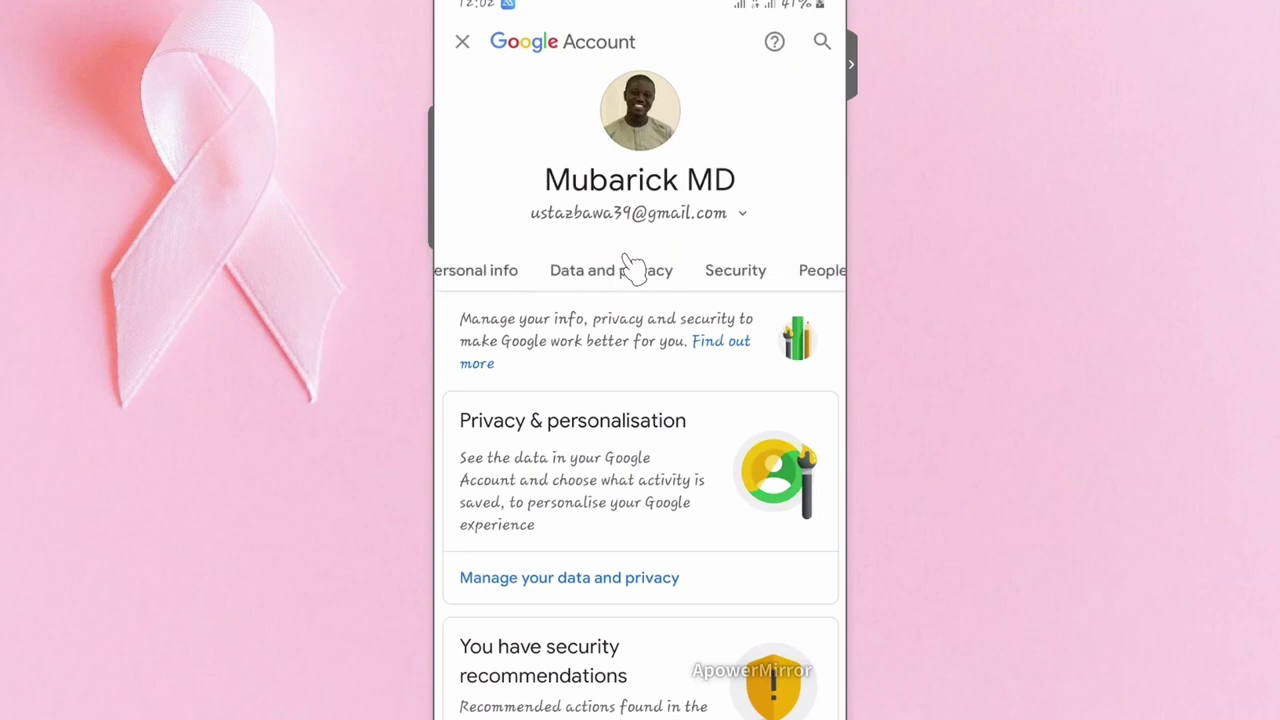
{"action": "left_click_drag", "start_coordinate": [731, 280], "coordinate": [726, 289]}
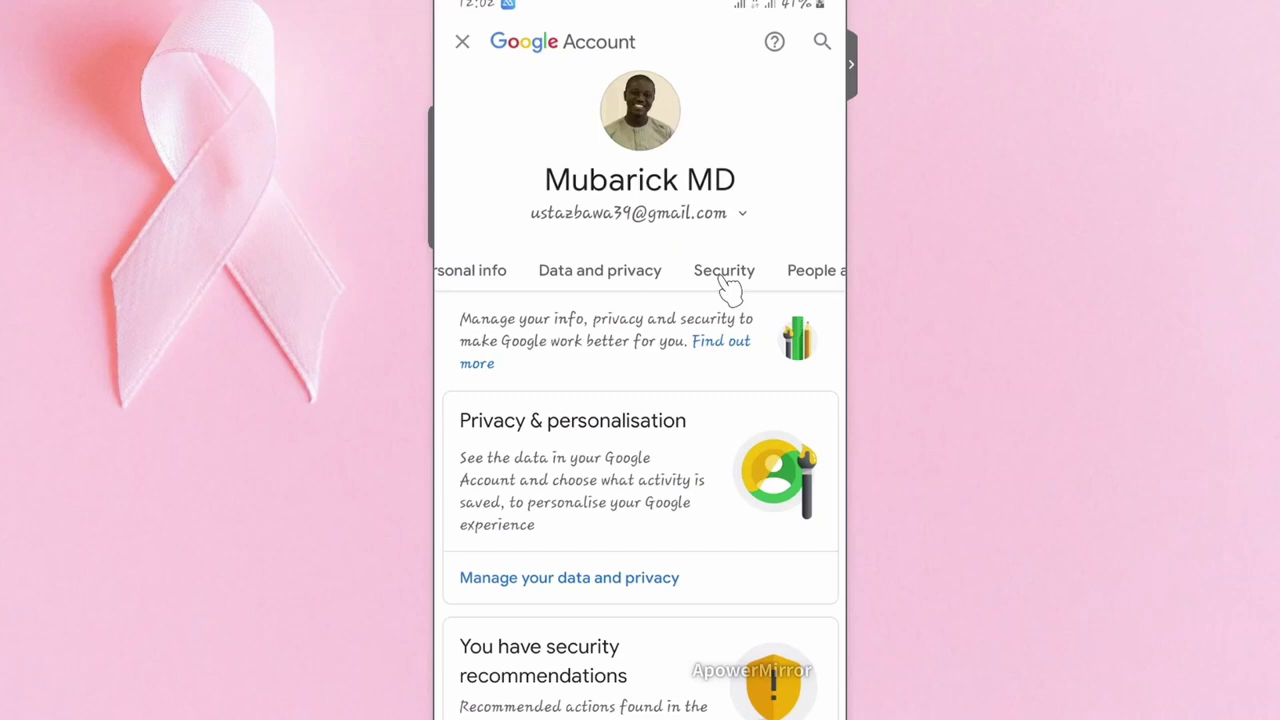
{"action": "left_click", "coordinate": [726, 280]}
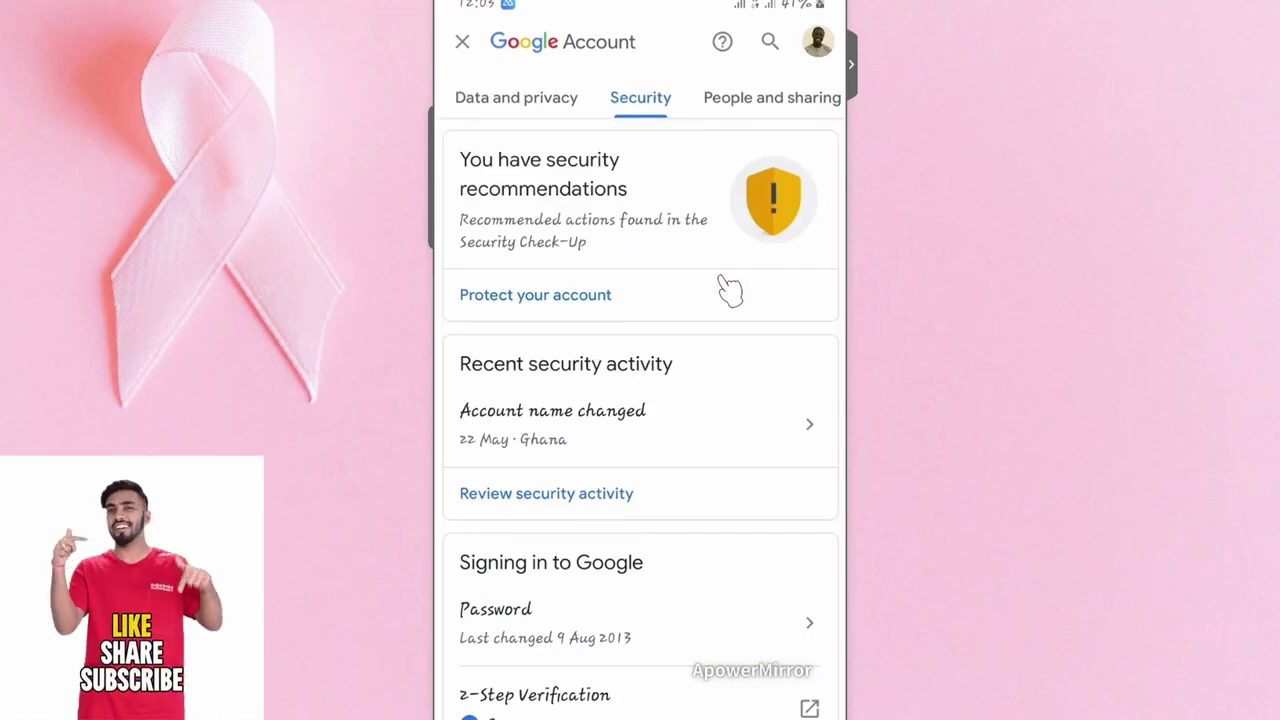
- Scroll the Security page down to Signing in to other sites, showing Password Manager
{"action": "scroll", "coordinate": [729, 289], "scroll_direction": "down", "scroll_amount": 2}
{"action": "scroll", "coordinate": [729, 289], "scroll_direction": "down", "scroll_amount": 2}
{"action": "scroll", "coordinate": [729, 289], "scroll_direction": "down", "scroll_amount": 2}
{"action": "scroll", "coordinate": [729, 289], "scroll_direction": "down", "scroll_amount": 4}
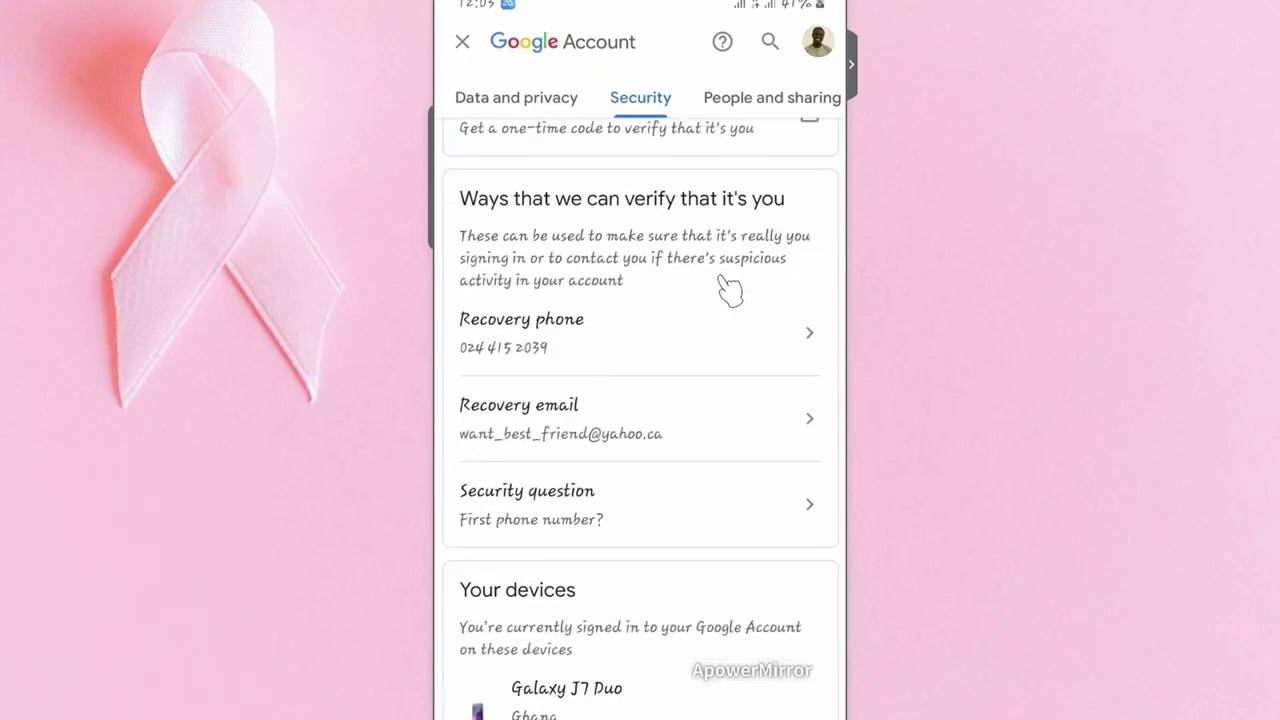
{"action": "scroll", "coordinate": [729, 289], "scroll_direction": "down", "scroll_amount": 2}
{"action": "scroll", "coordinate": [729, 289], "scroll_direction": "down", "scroll_amount": 2}
{"action": "scroll", "coordinate": [729, 289], "scroll_direction": "down", "scroll_amount": 1}
{"action": "scroll", "coordinate": [729, 289], "scroll_direction": "down", "scroll_amount": 2}
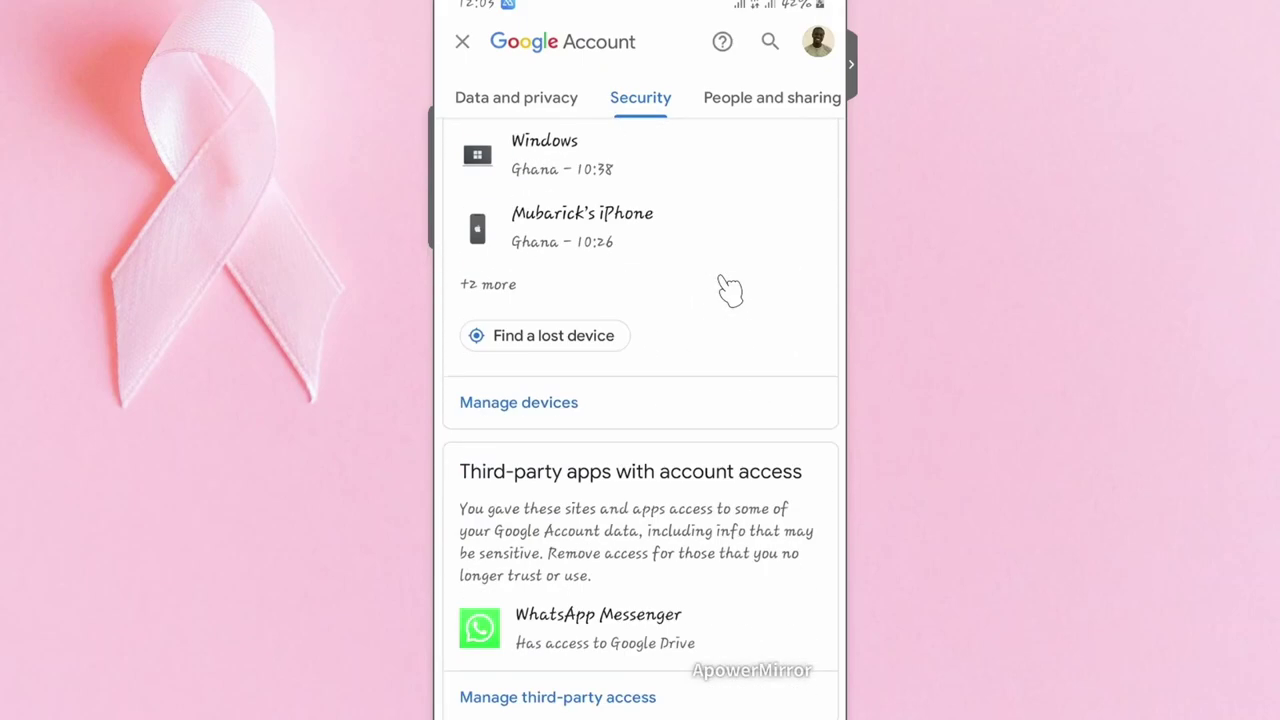
{"action": "scroll", "coordinate": [729, 289], "scroll_direction": "down", "scroll_amount": 4}
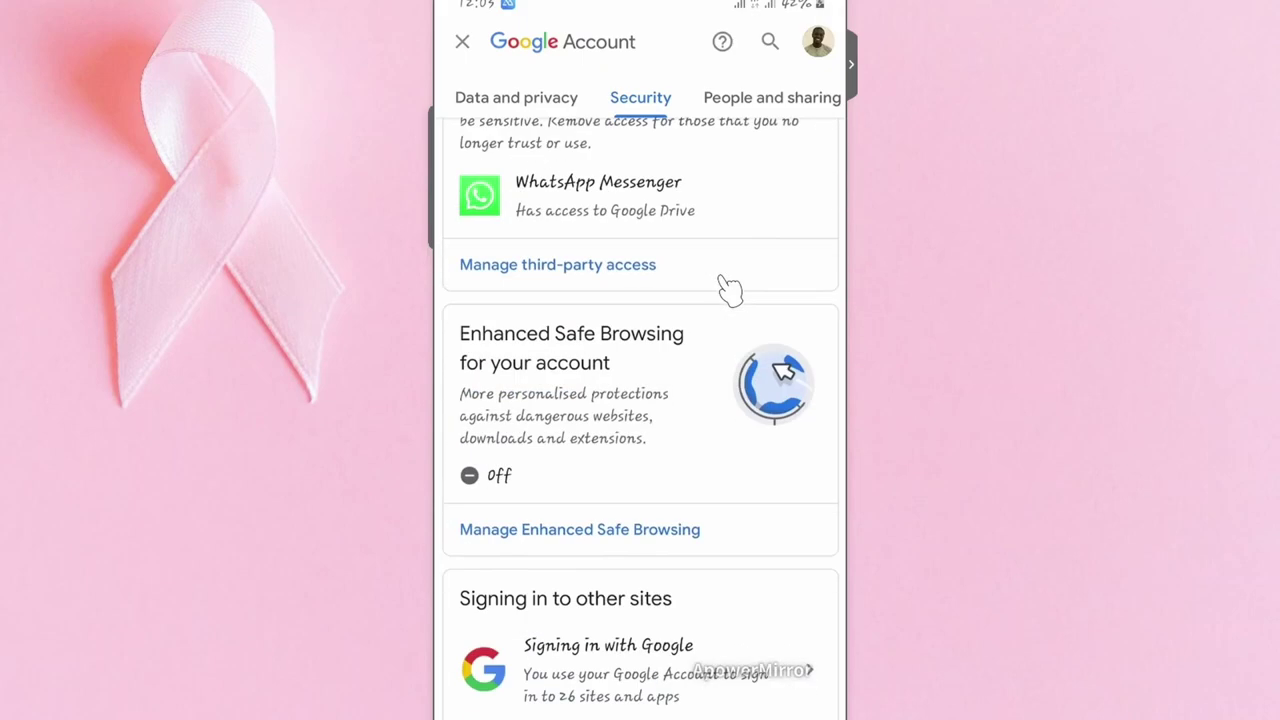
{"action": "scroll", "coordinate": [729, 289], "scroll_direction": "down", "scroll_amount": 2}
{"action": "scroll", "coordinate": [729, 289], "scroll_direction": "down", "scroll_amount": 1}
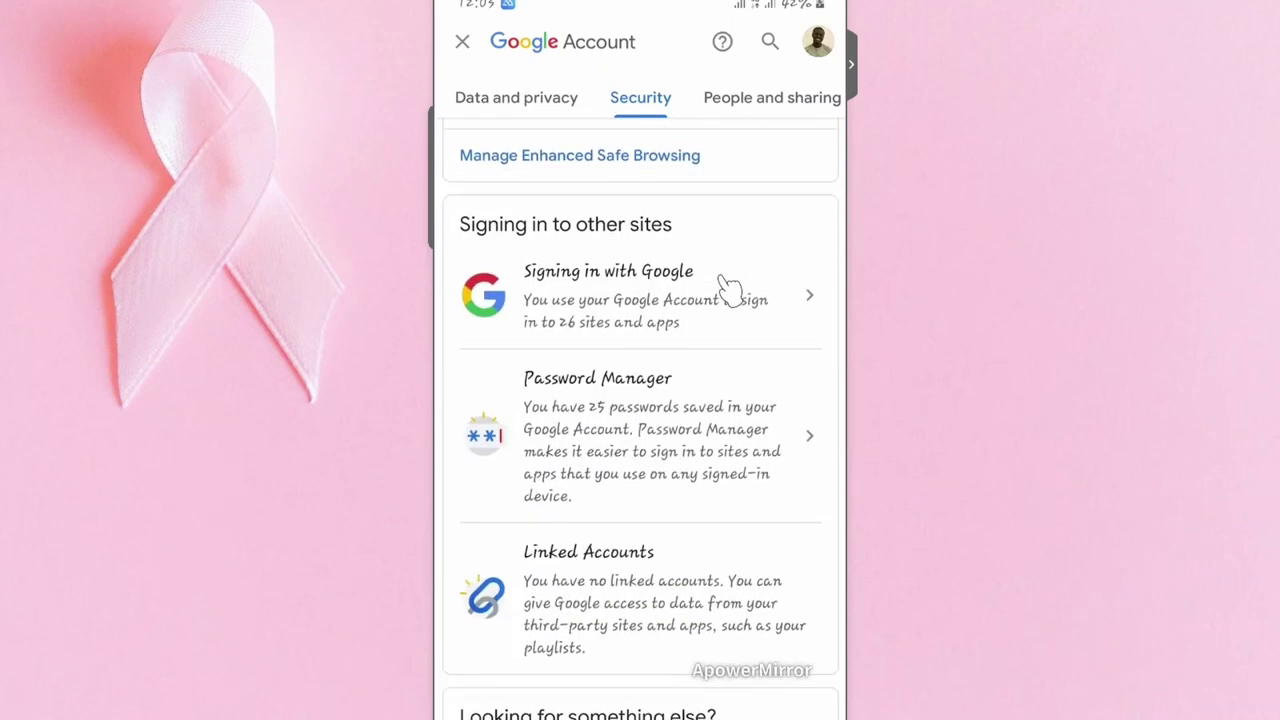
- Enter Password Manager and browse the 25 saved passwords, returning to the top
{"action": "left_click", "coordinate": [580, 430]}
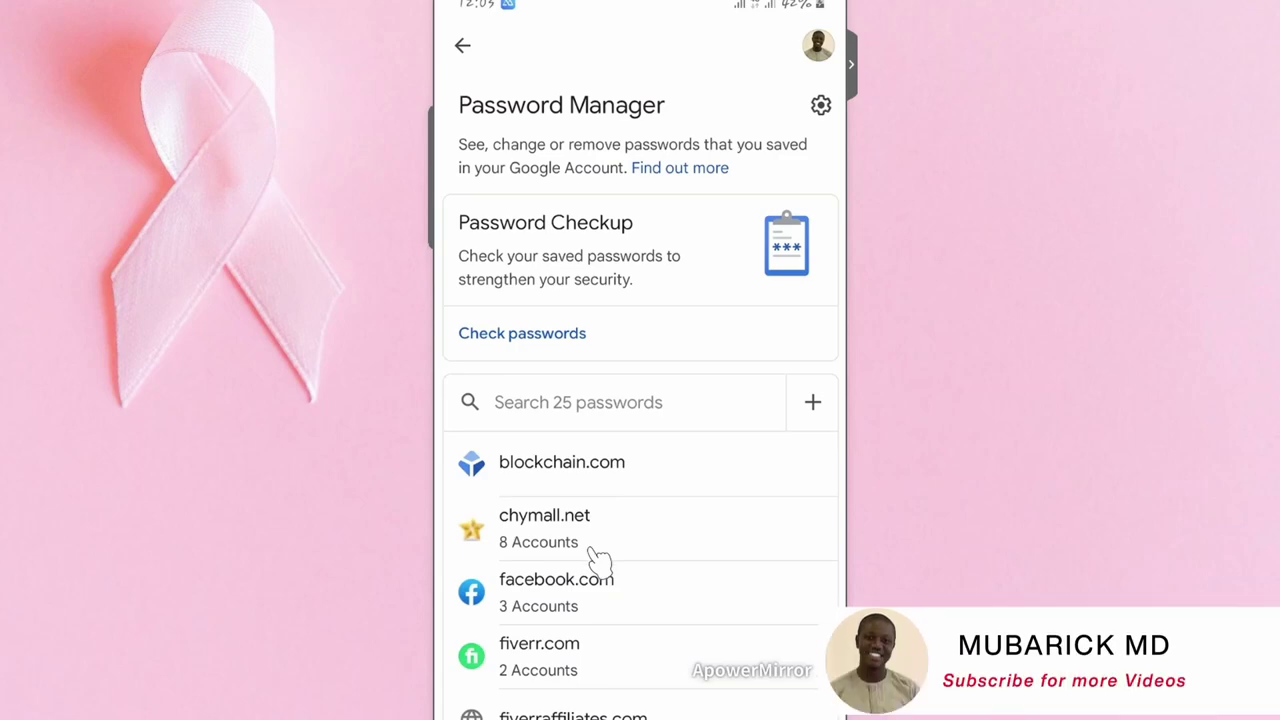
{"action": "scroll", "coordinate": [598, 560], "scroll_direction": "down", "scroll_amount": 1}
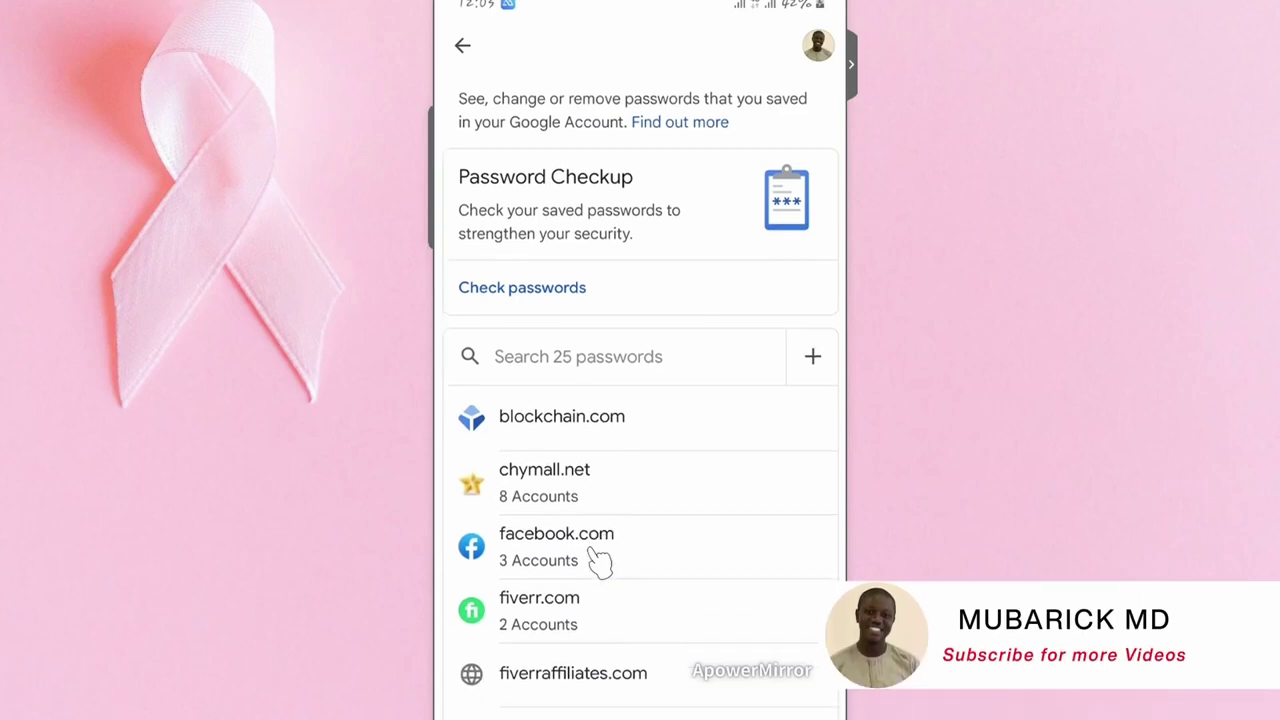
{"action": "scroll", "coordinate": [598, 560], "scroll_direction": "down", "scroll_amount": 3}
{"action": "scroll", "coordinate": [598, 560], "scroll_direction": "down", "scroll_amount": 4}
{"action": "scroll", "coordinate": [598, 560], "scroll_direction": "up", "scroll_amount": 2}
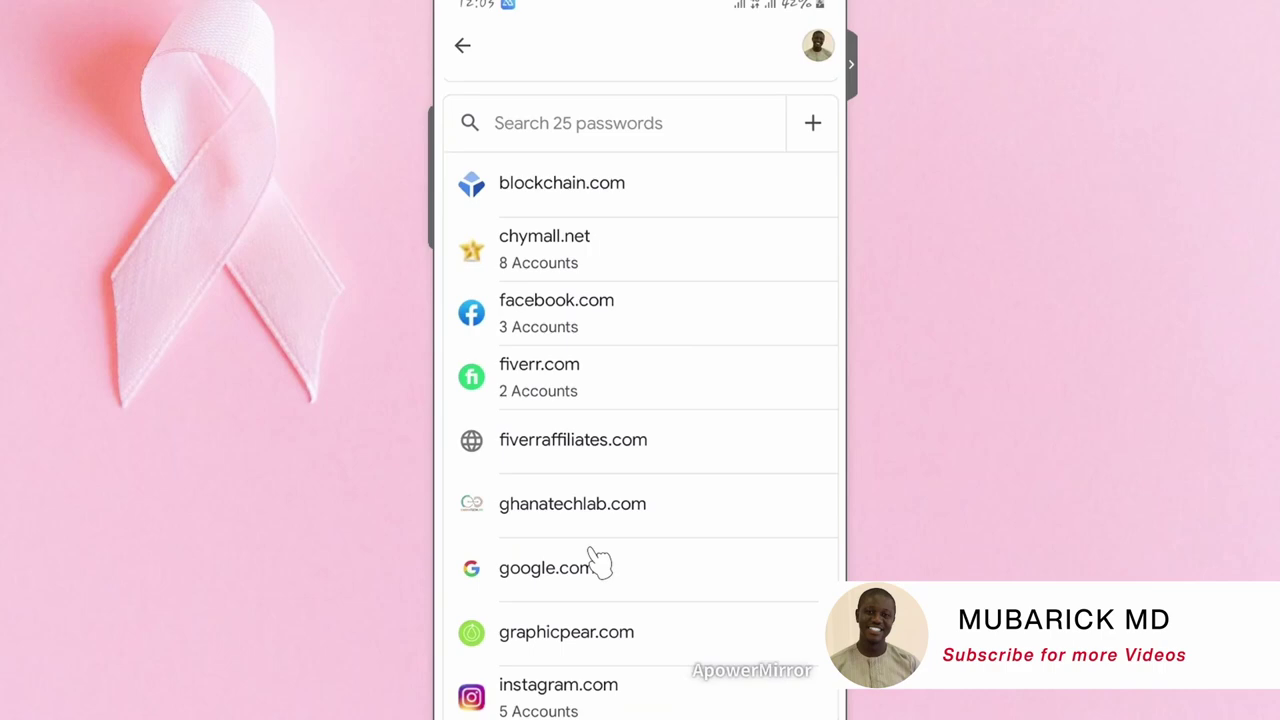
{"action": "scroll", "coordinate": [598, 560], "scroll_direction": "up", "scroll_amount": 3}
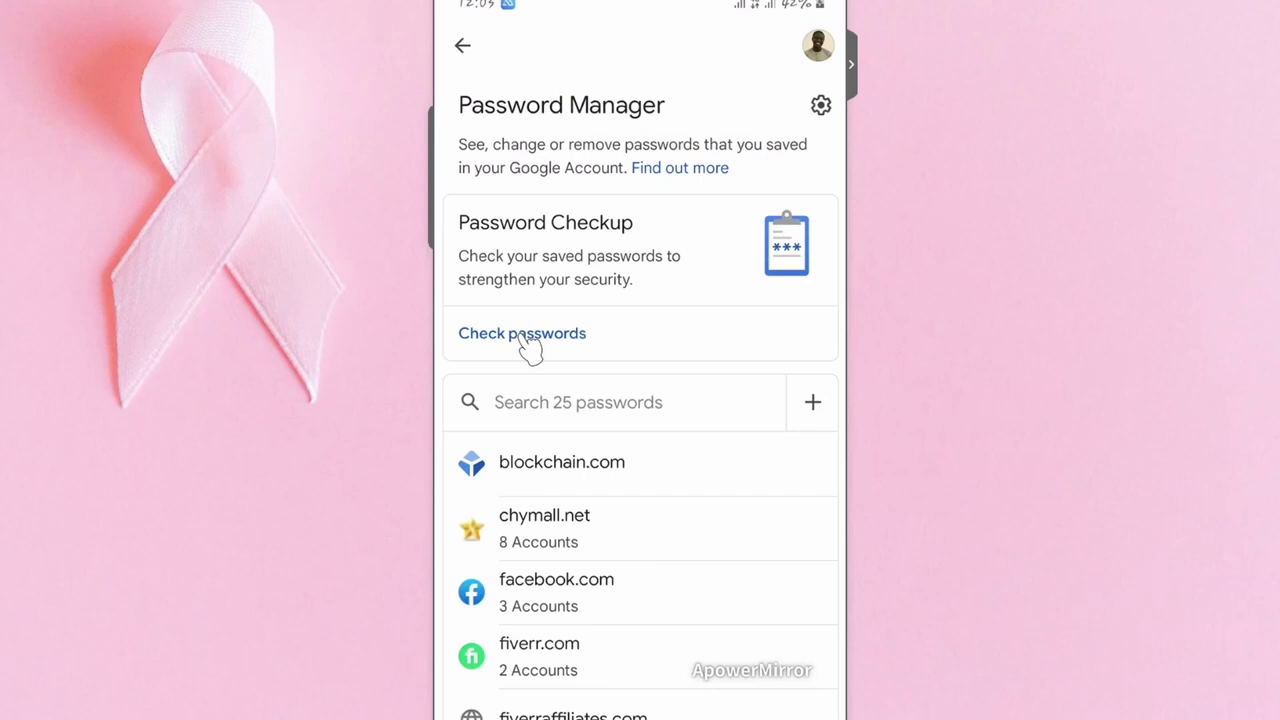
- Run Check passwords from the Password Checkup card, reaching the screen-lock verification prompt
{"action": "left_click", "coordinate": [524, 338]}
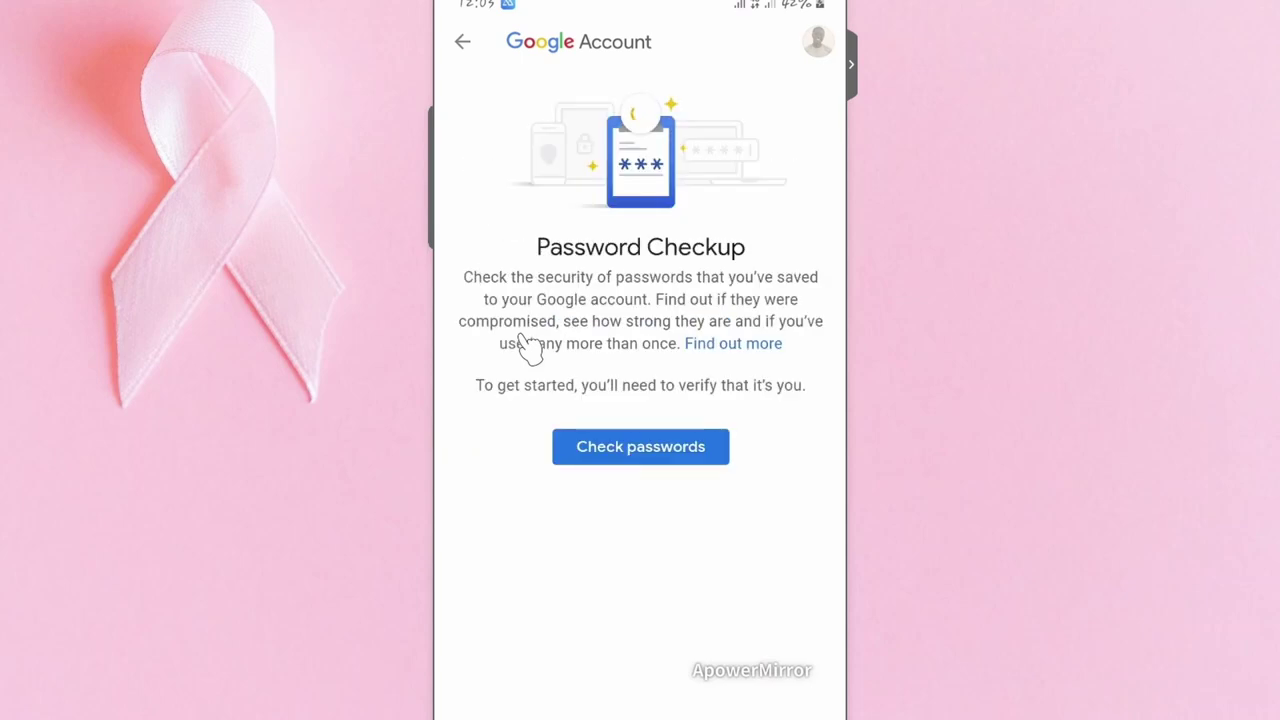
{"action": "left_click", "coordinate": [640, 456]}
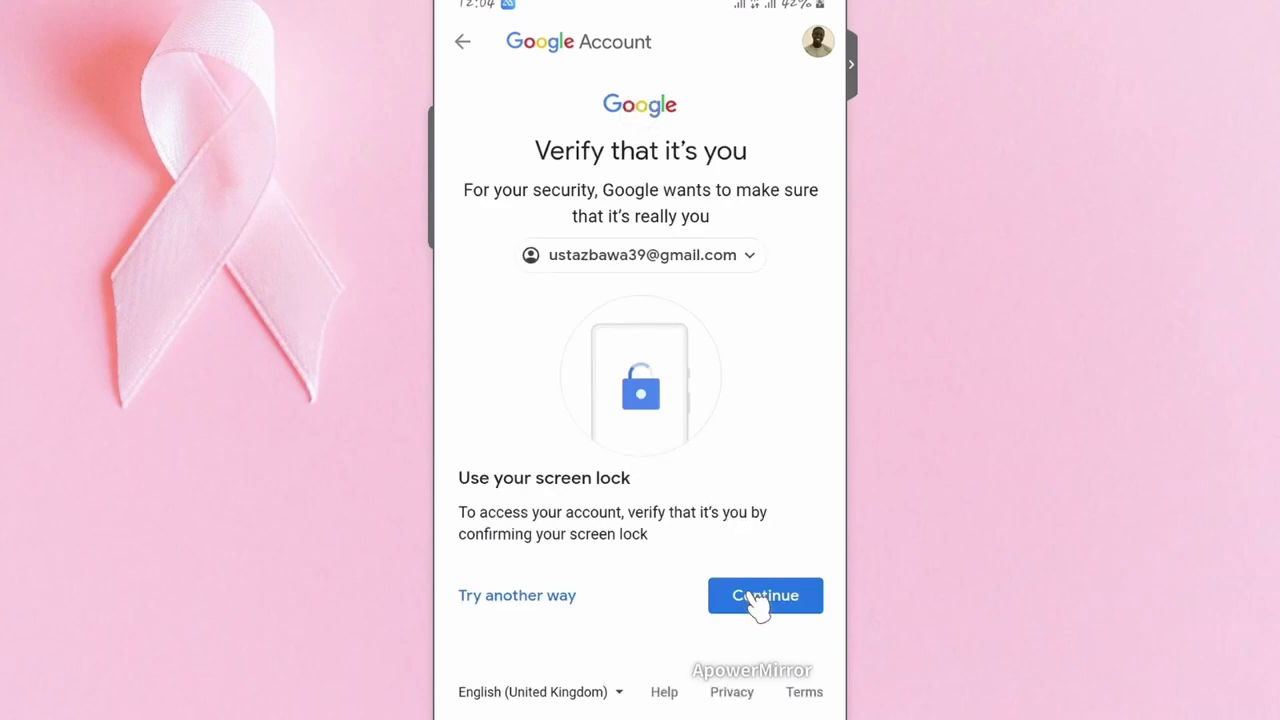
- Confirm identity by fingerprint so the checkup reports 0 compromised, 33 reused, 8 weak
{"action": "left_click", "coordinate": [757, 600]}
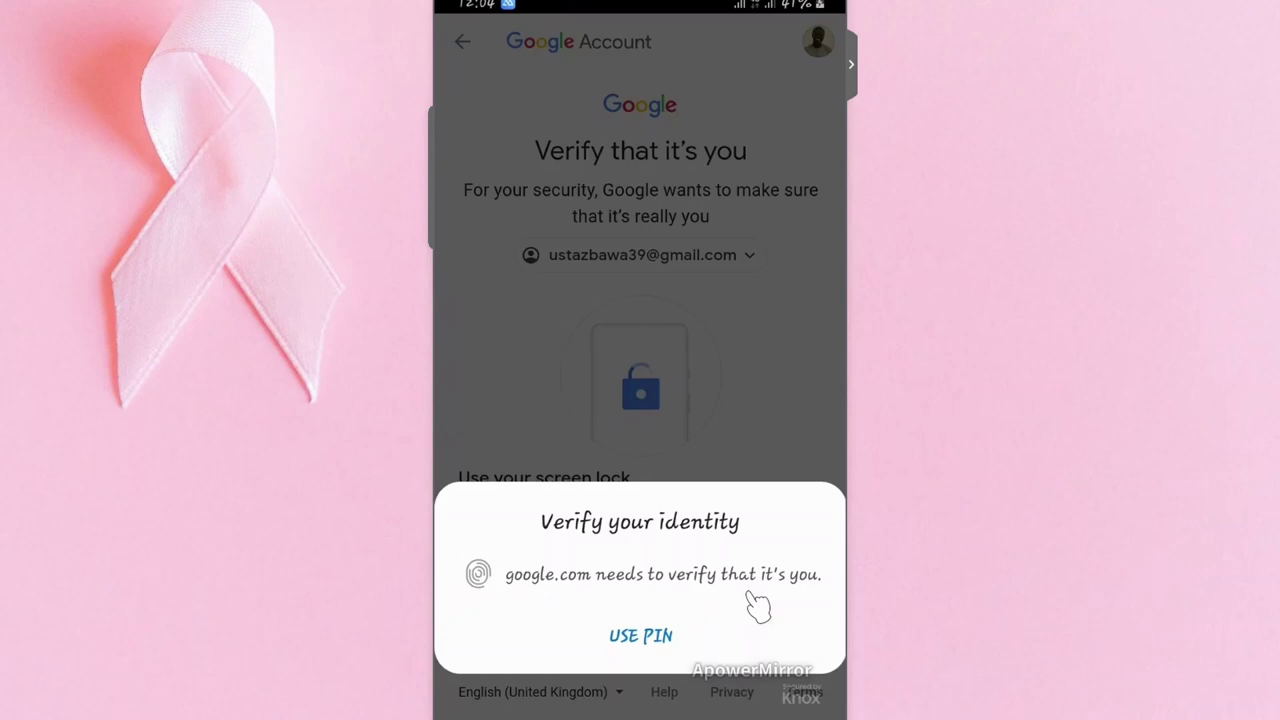
{"action": "left_click", "coordinate": [757, 598]}
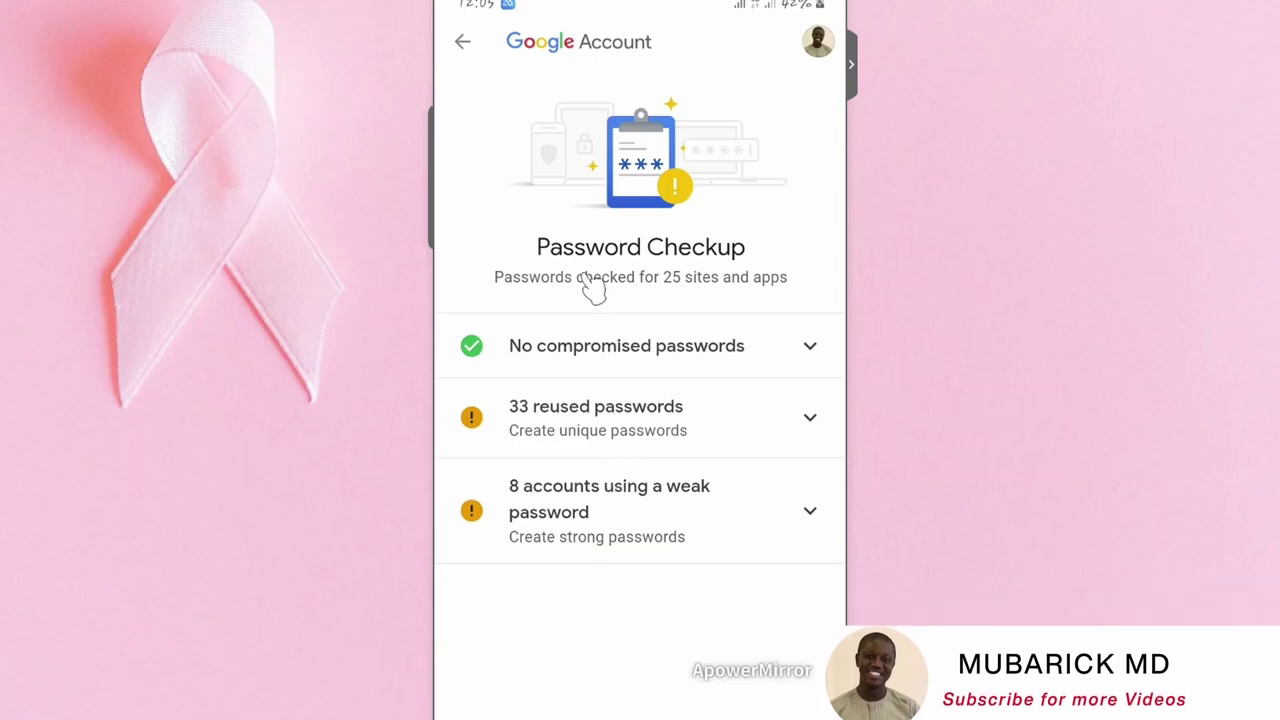
- Go back to the password list and view the saved facebook.com entries
{"action": "left_click", "coordinate": [464, 45]}
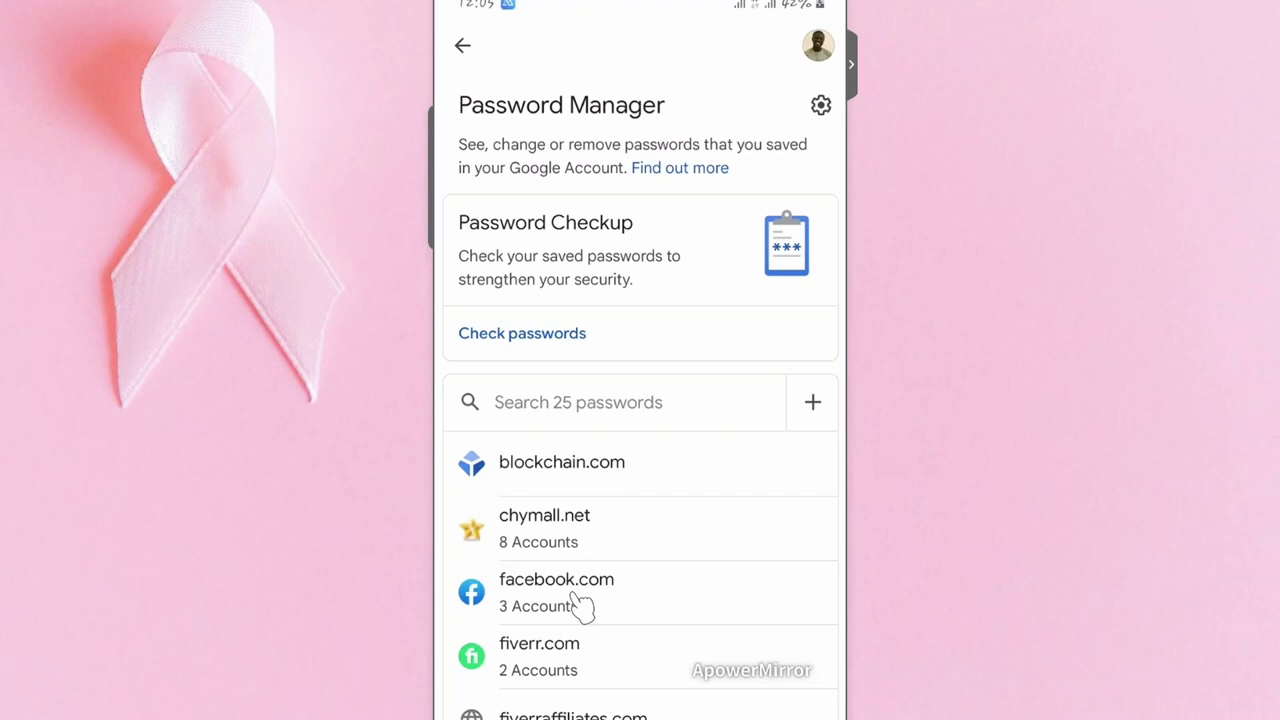
{"action": "left_click", "coordinate": [578, 596]}
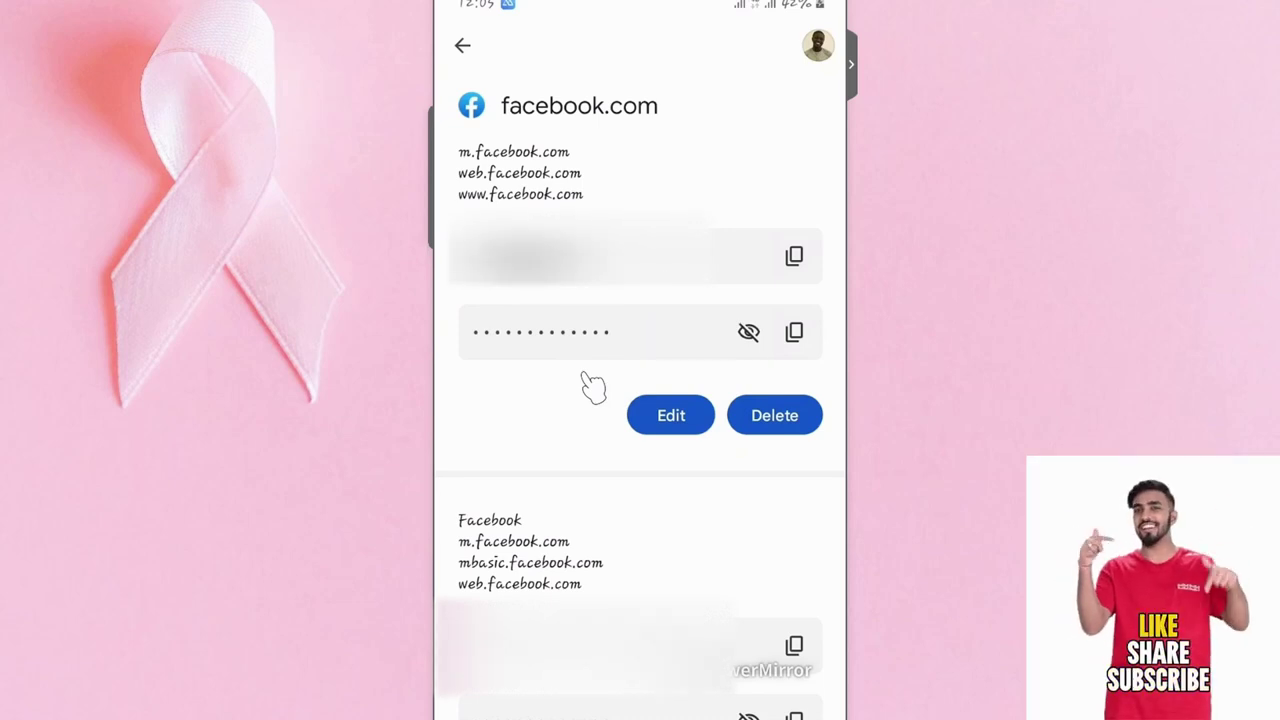
{"action": "scroll", "coordinate": [593, 385], "scroll_direction": "down", "scroll_amount": 3}
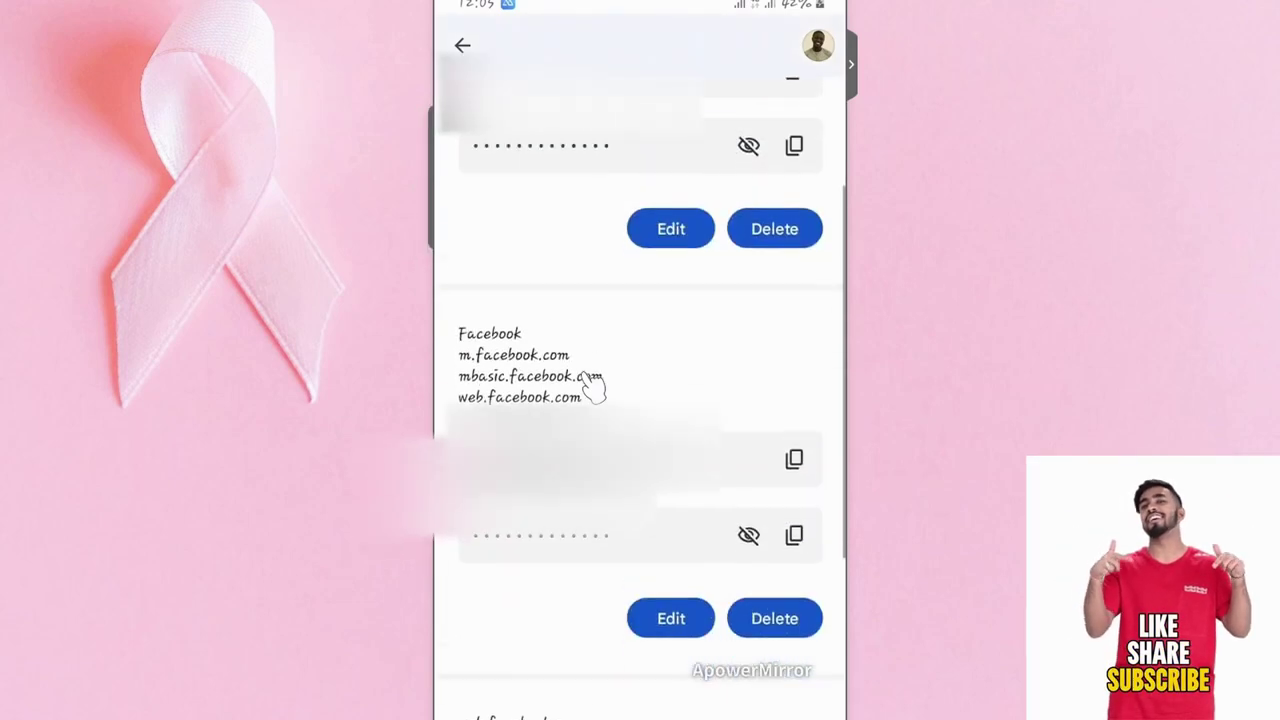
{"action": "scroll", "coordinate": [593, 385], "scroll_direction": "down", "scroll_amount": 1}
{"action": "scroll", "coordinate": [593, 385], "scroll_direction": "down", "scroll_amount": 2}
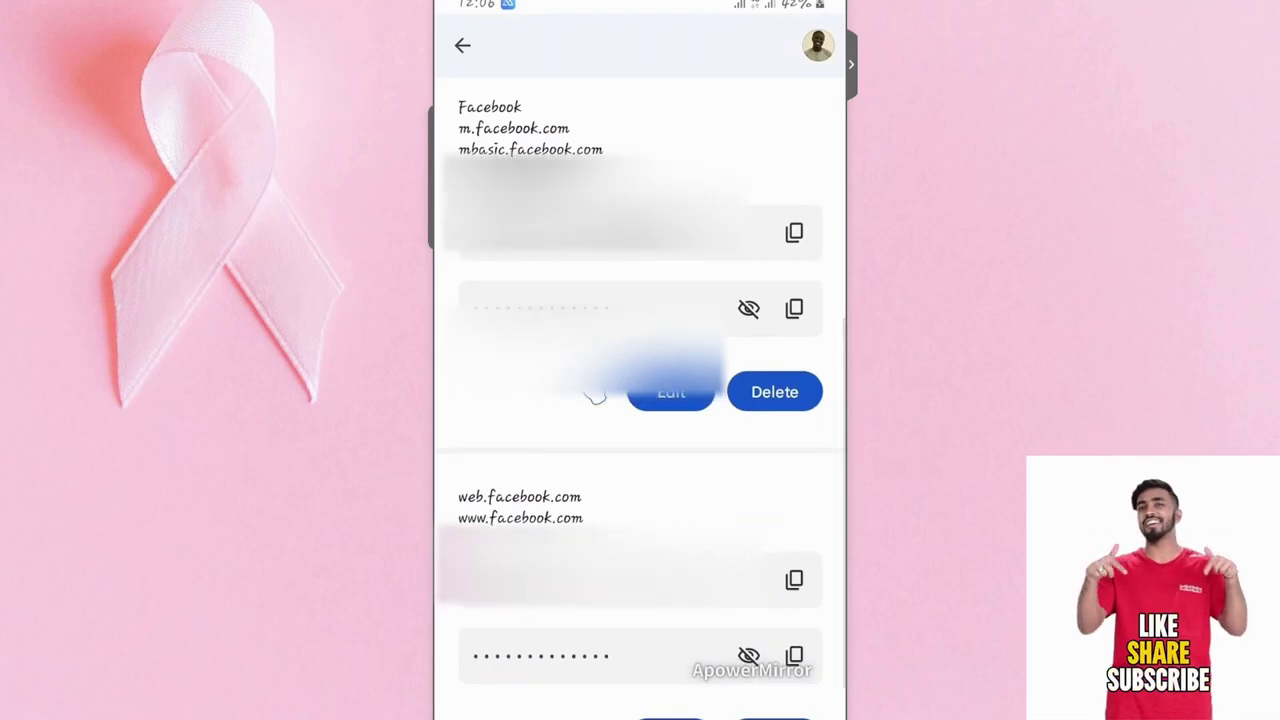
{"action": "scroll", "coordinate": [593, 385], "scroll_direction": "down", "scroll_amount": 1}
{"action": "scroll", "coordinate": [593, 385], "scroll_direction": "down", "scroll_amount": 1}
{"action": "scroll", "coordinate": [593, 385], "scroll_direction": "down", "scroll_amount": 4}
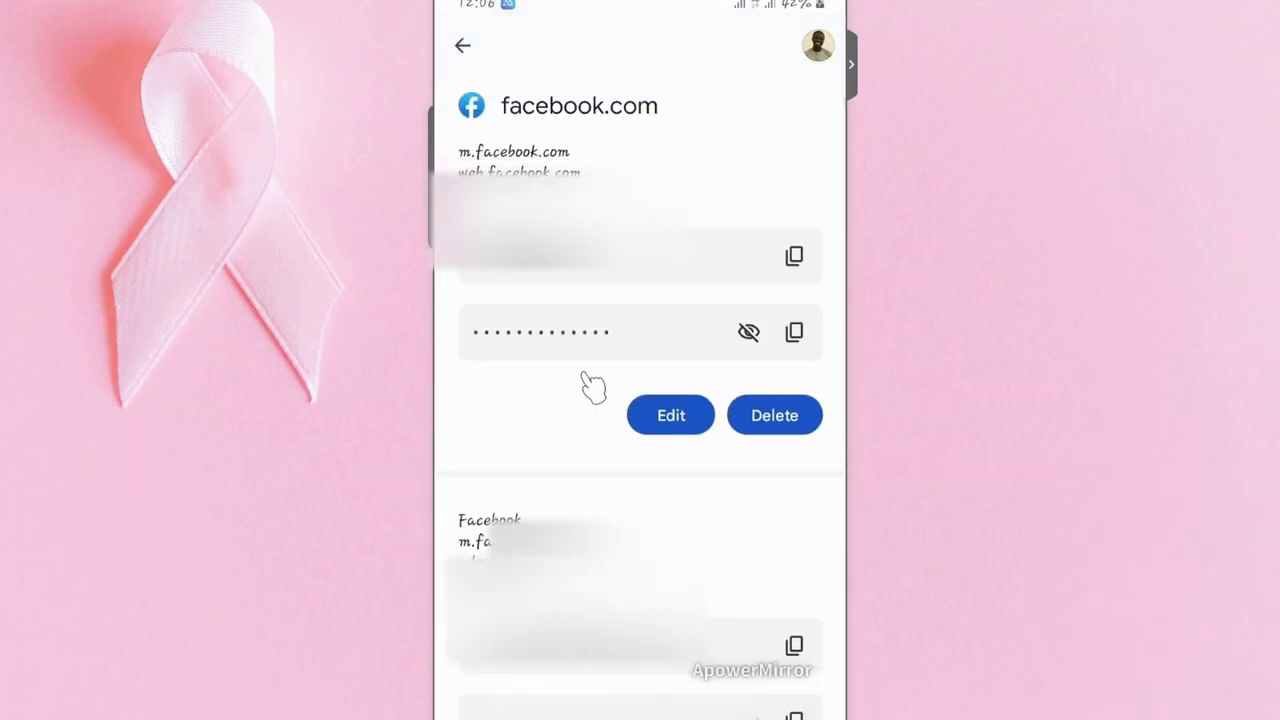
{"action": "scroll", "coordinate": [593, 385], "scroll_direction": "down", "scroll_amount": 1}
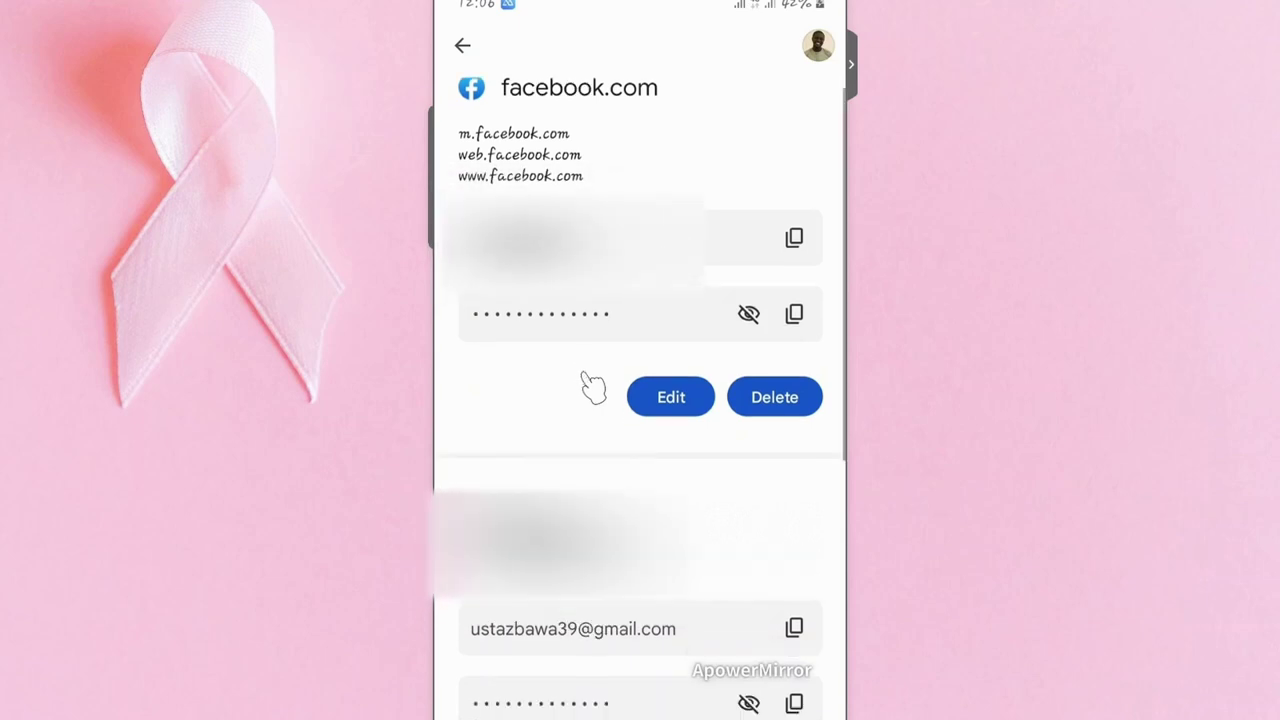
{"action": "scroll", "coordinate": [593, 385], "scroll_direction": "down", "scroll_amount": 3}
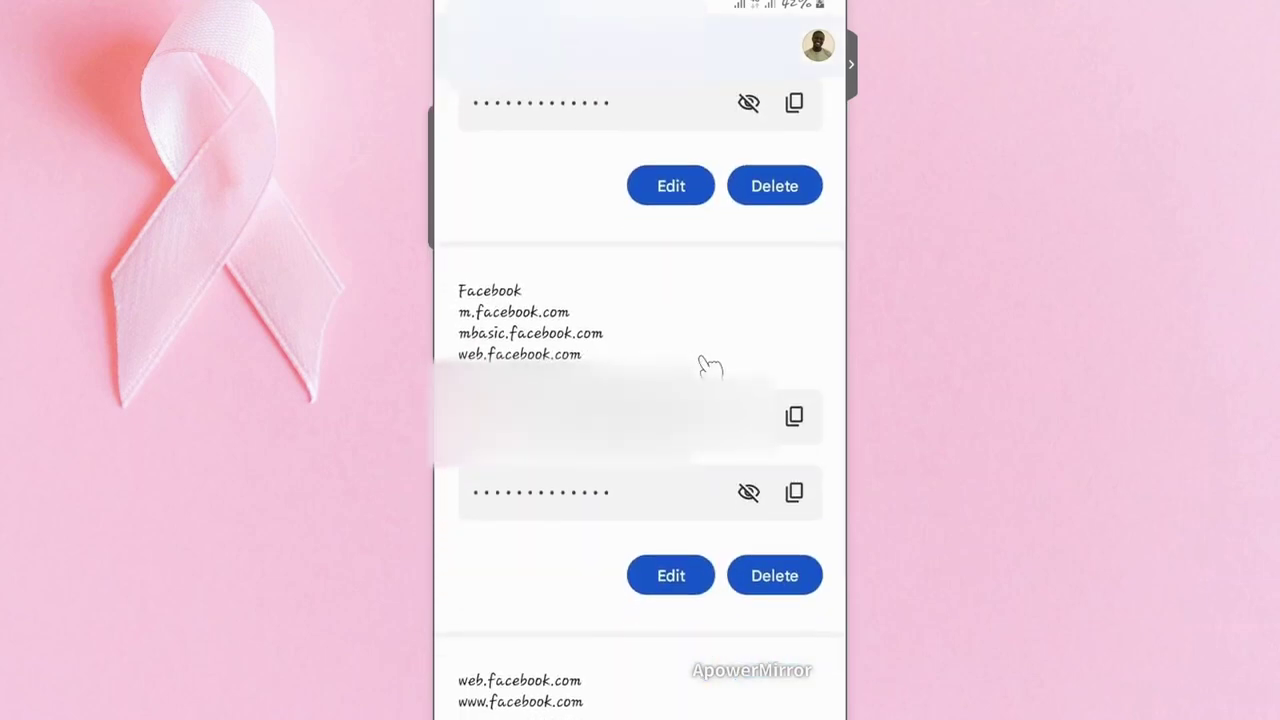